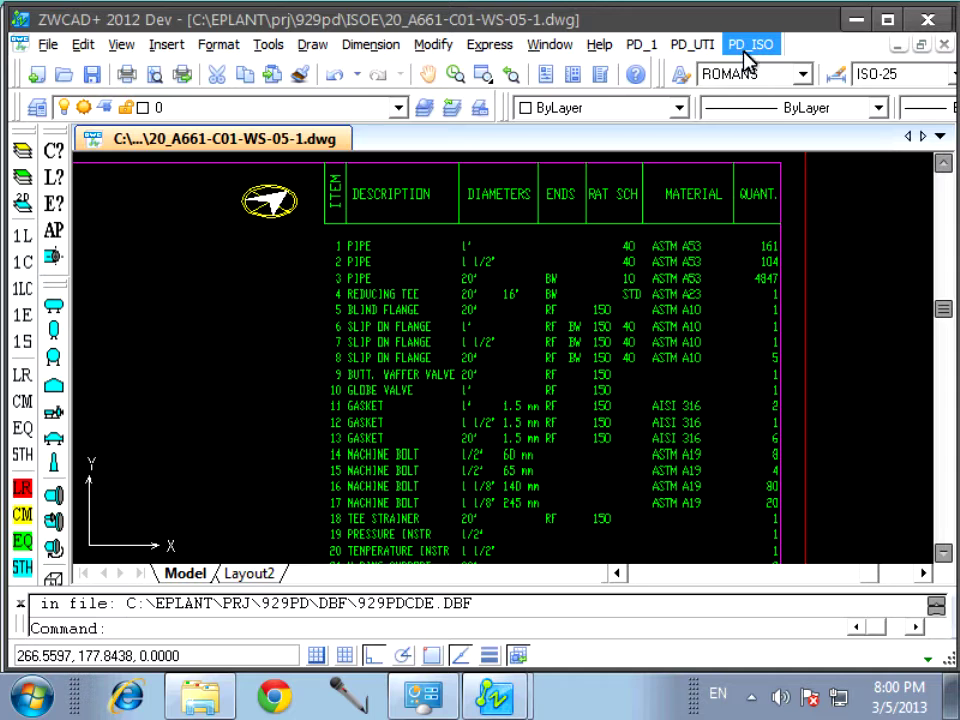
- Start the isometric MTO while keeping the existing MTO_ISO elements, and set piping segments to Spools in the general settings
left_click(746, 48)
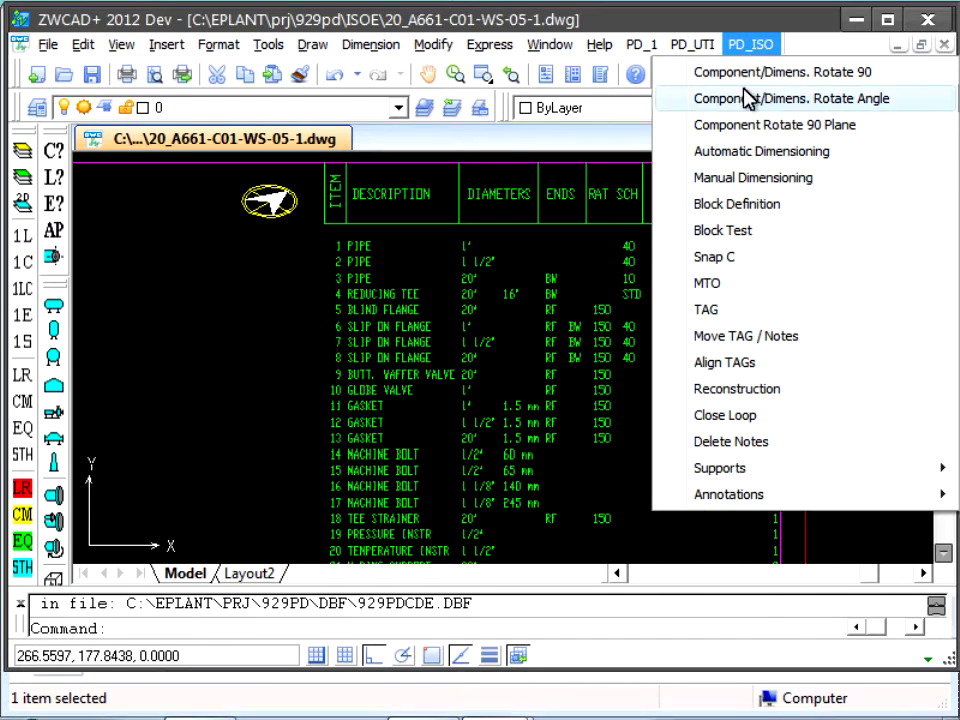
left_click(720, 284)
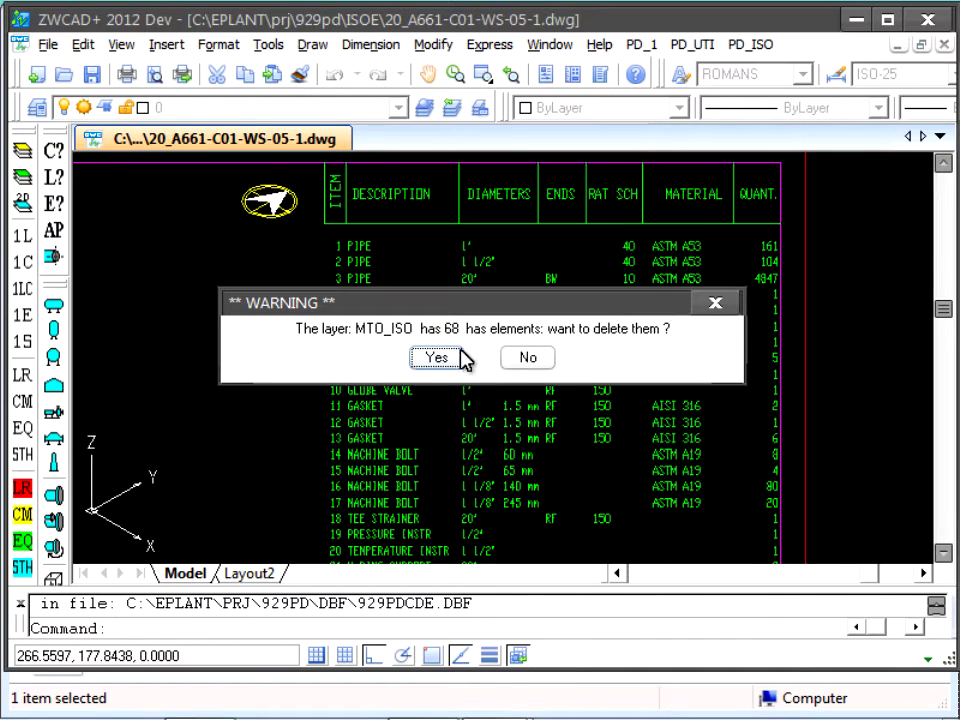
left_click(508, 362)
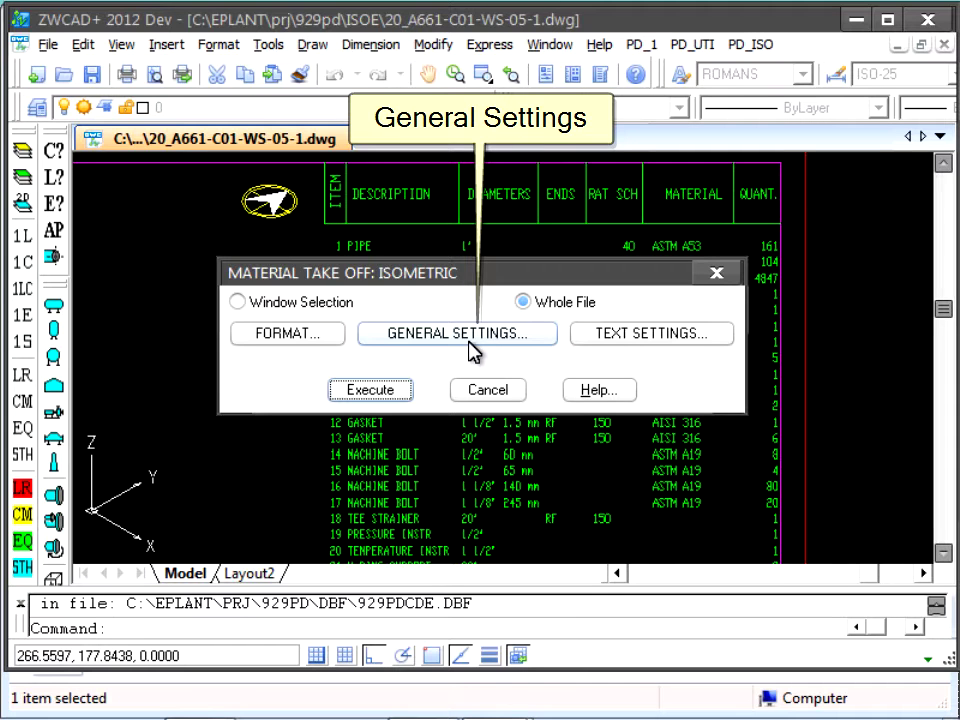
left_click(470, 343)
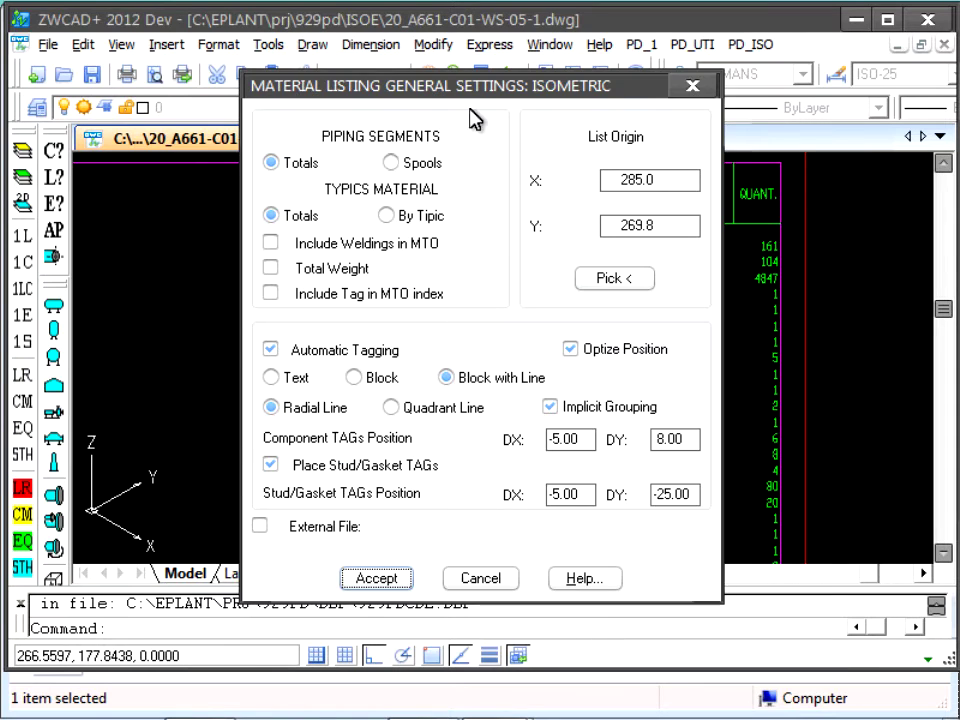
left_click_drag(468, 84, 503, 303)
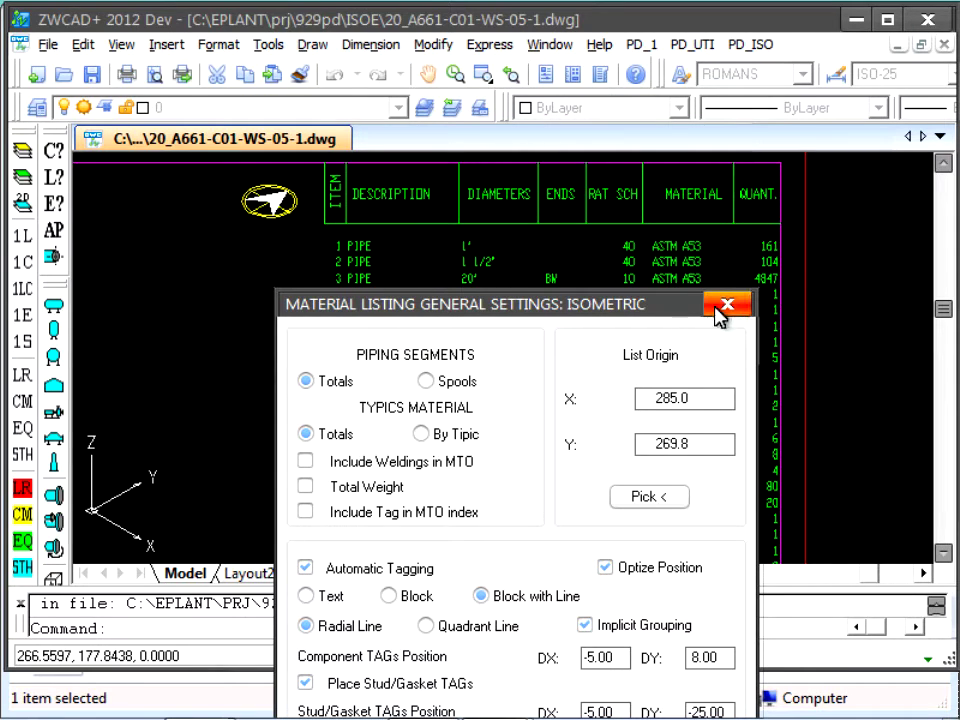
left_click(430, 381)
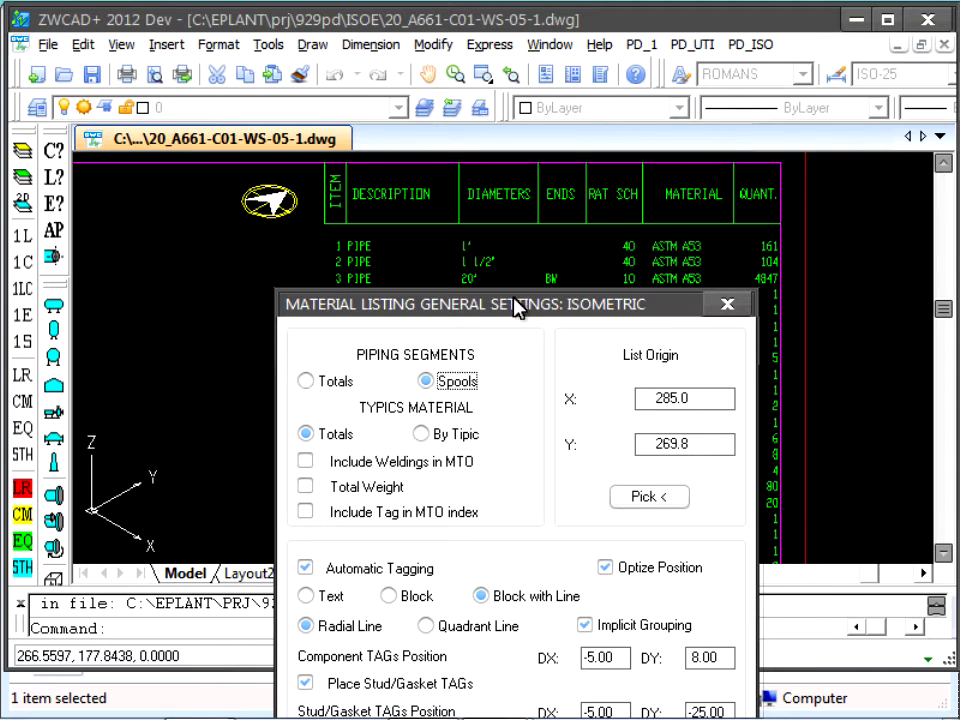
- Include weldings and total weight in the MTO, keep Block with Line tagging, and accept without storing the settings in the Project Setup
left_click_drag(514, 306, 447, 33)
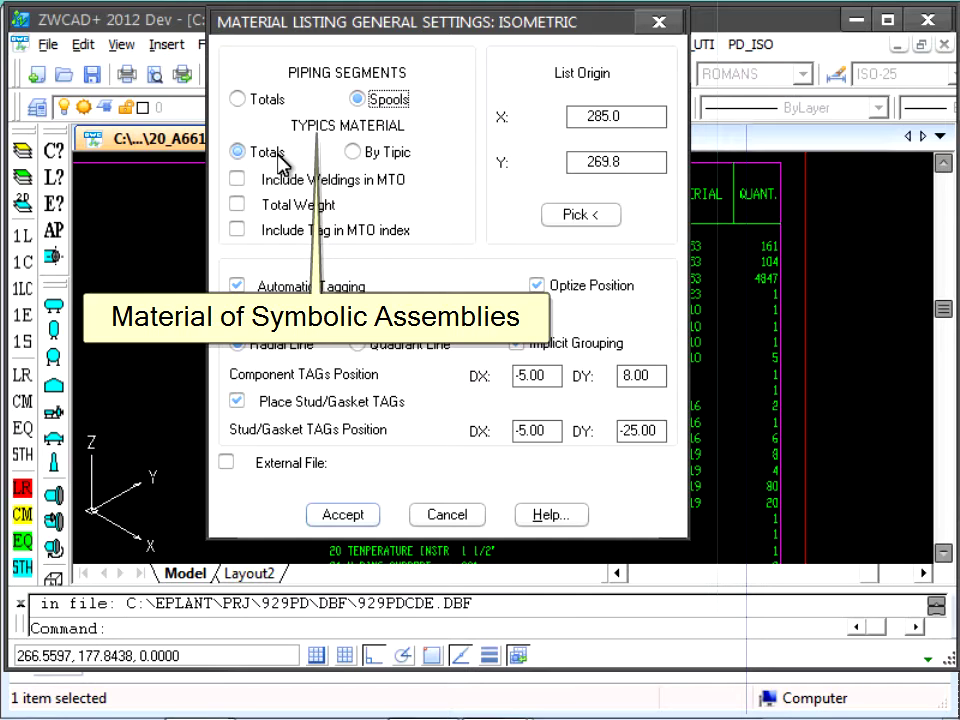
left_click(237, 180)
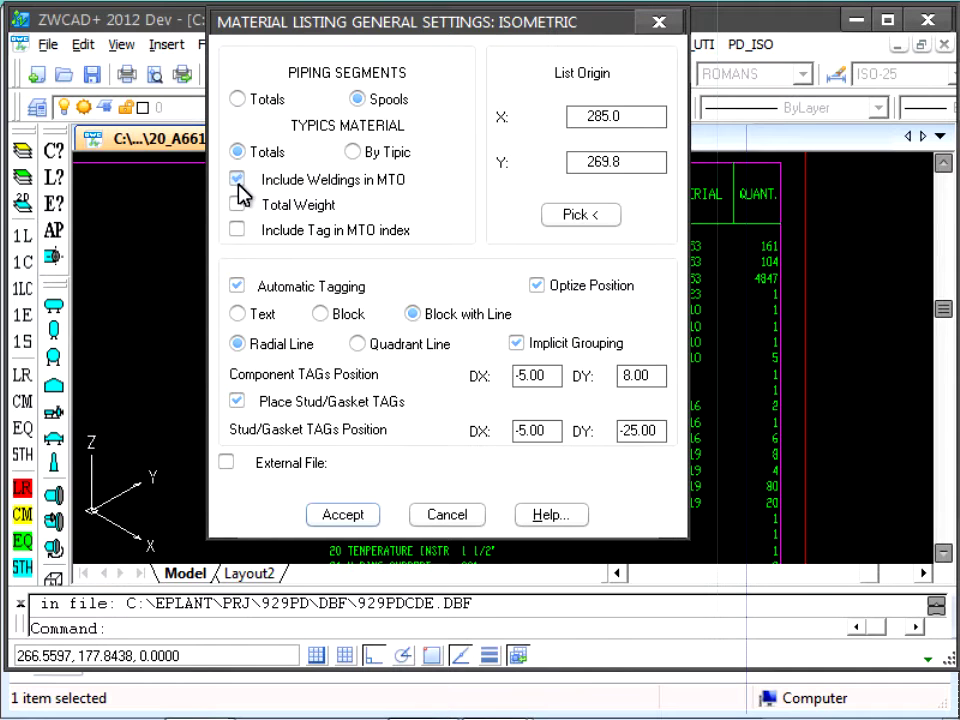
left_click(238, 204)
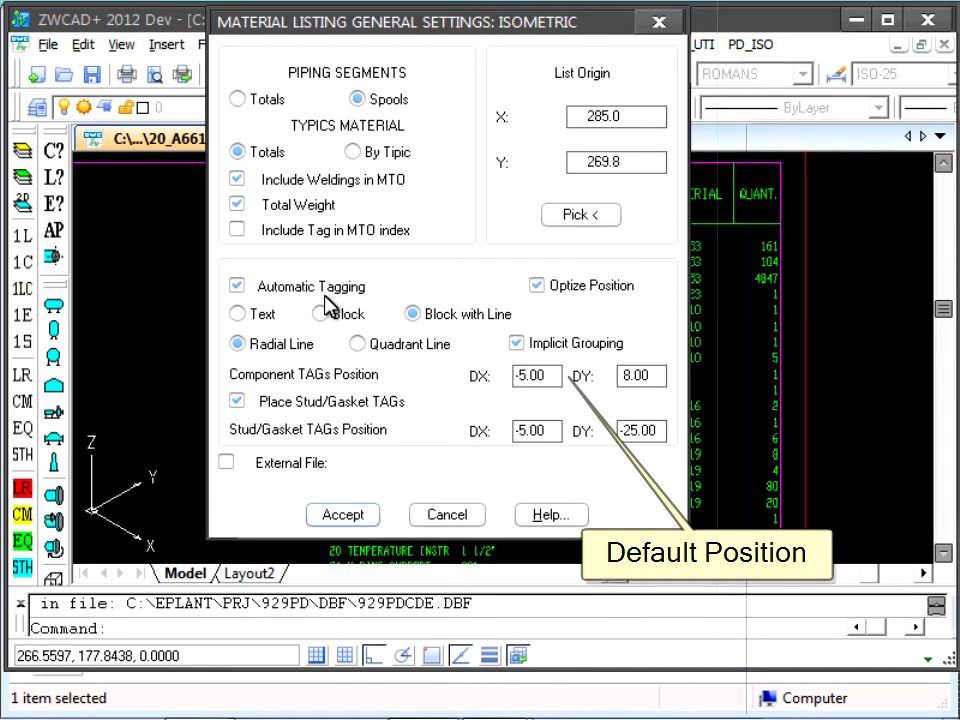
left_click(413, 314)
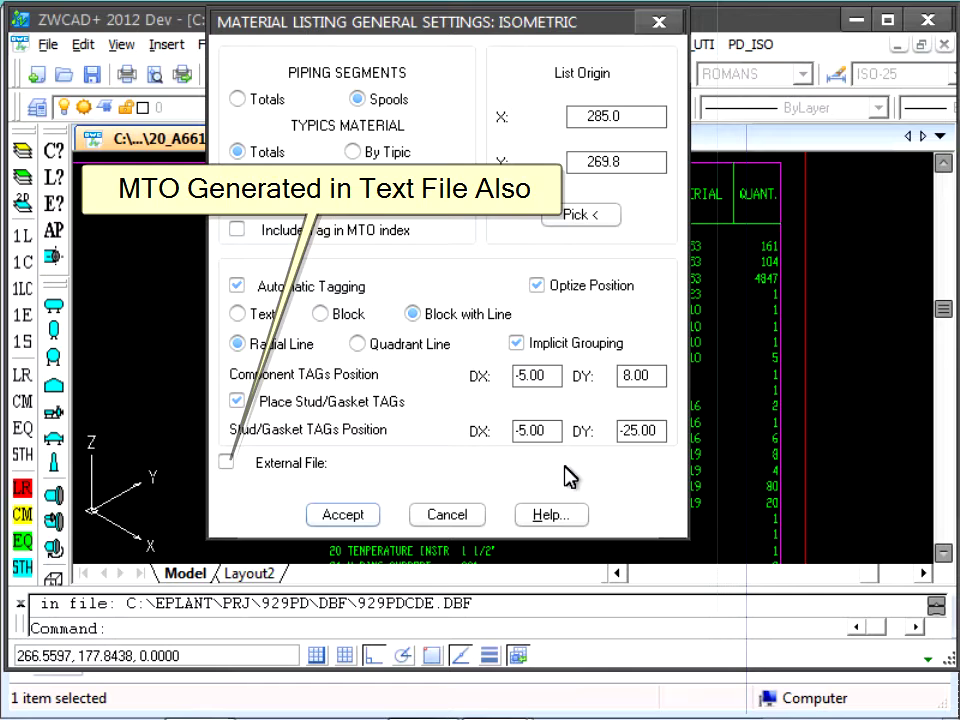
left_click(372, 515)
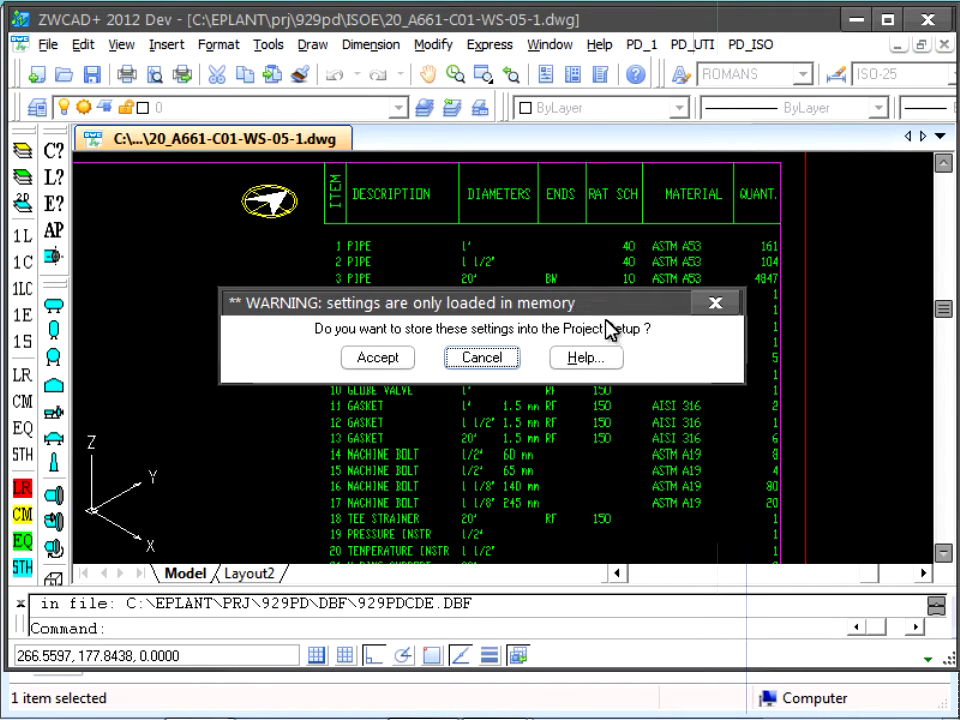
left_click(482, 358)
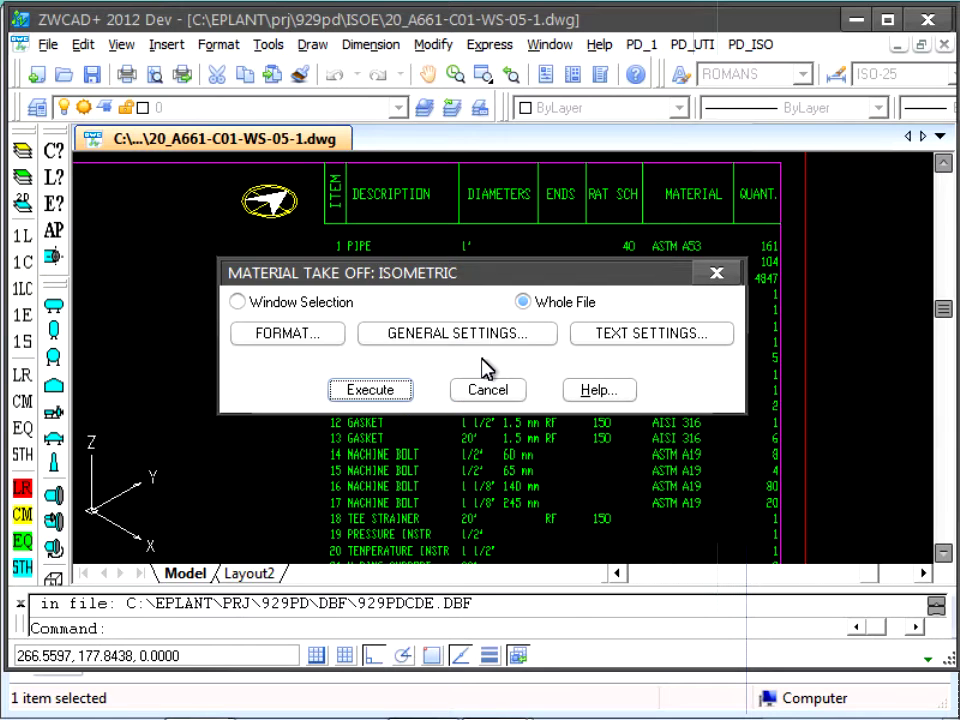
- Add the Weight field to the used fields of the MTO format, store the format in the Project Setup, and close the take-off dialog
left_click(310, 338)
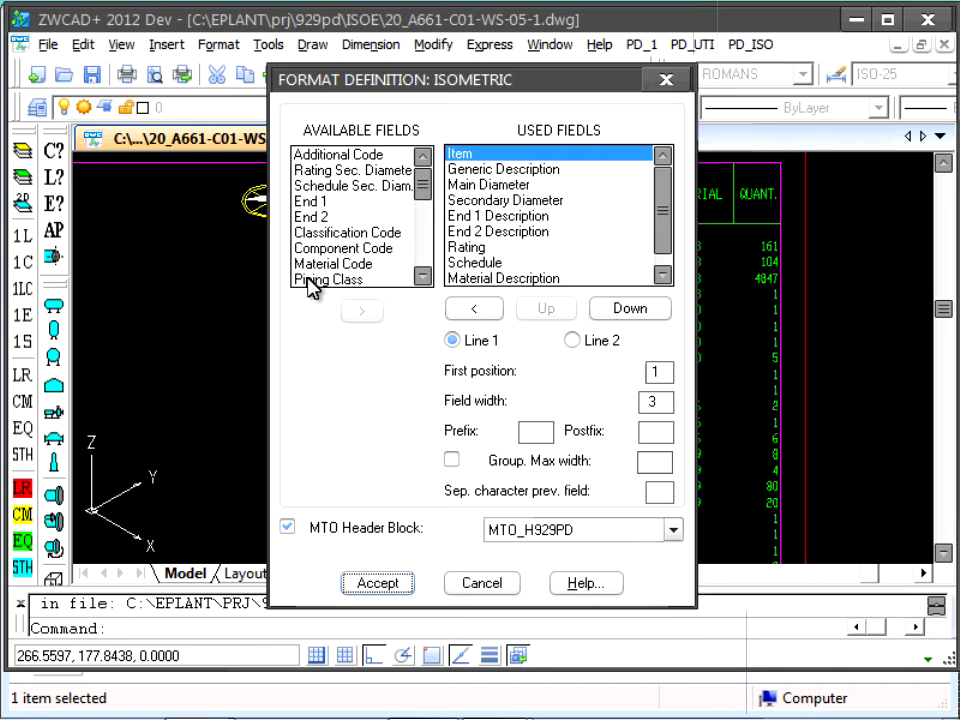
left_click_drag(425, 188, 425, 236)
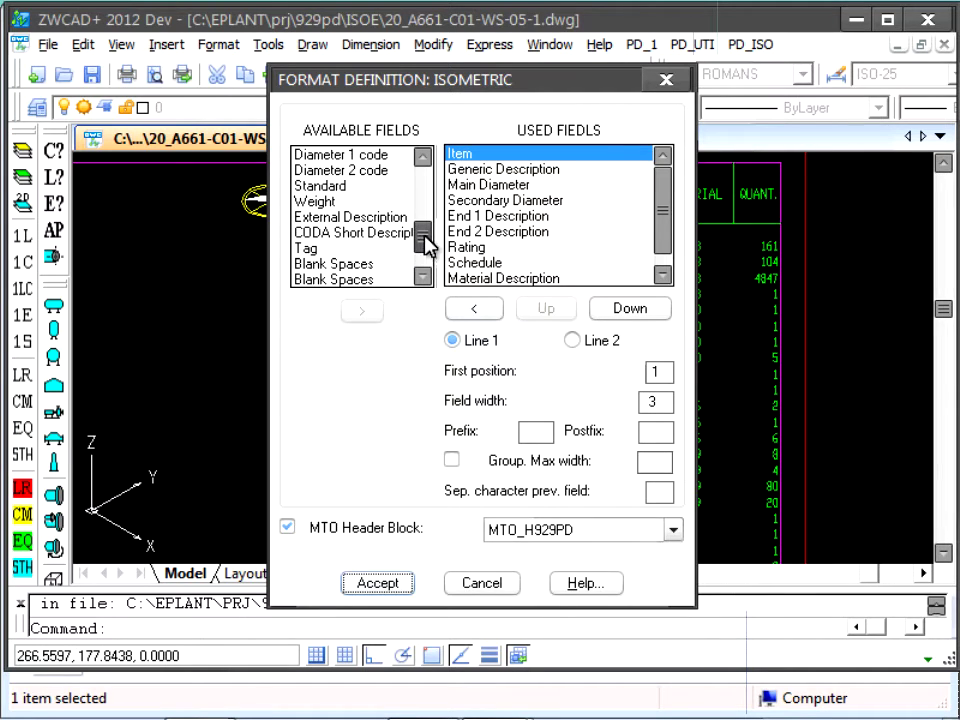
left_click(330, 202)
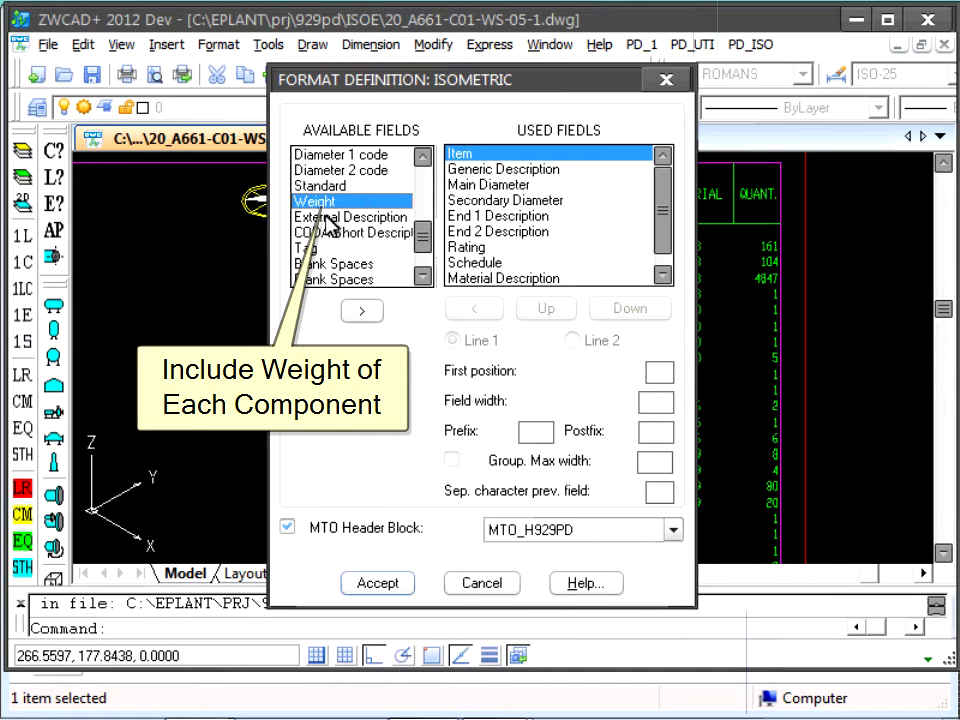
left_click(361, 311)
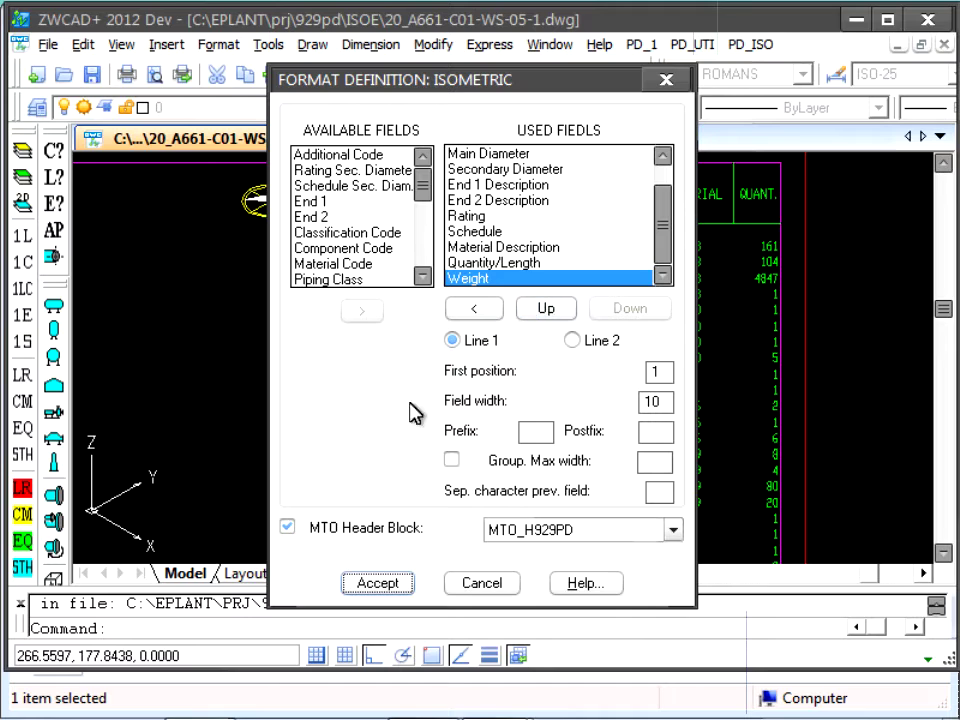
left_click(378, 584)
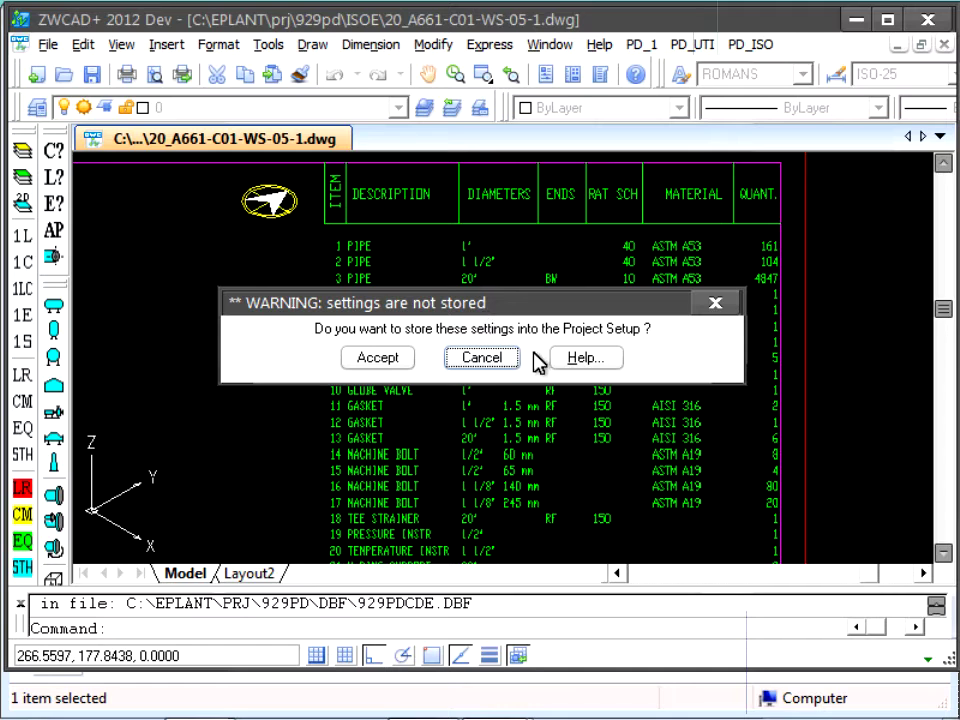
left_click(384, 362)
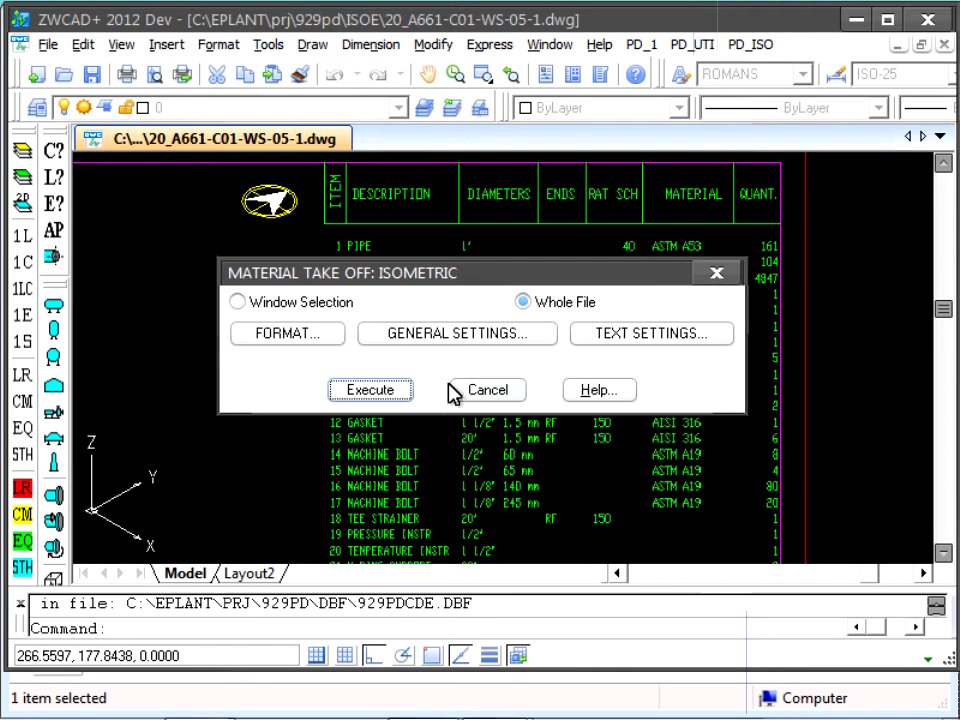
left_click(484, 397)
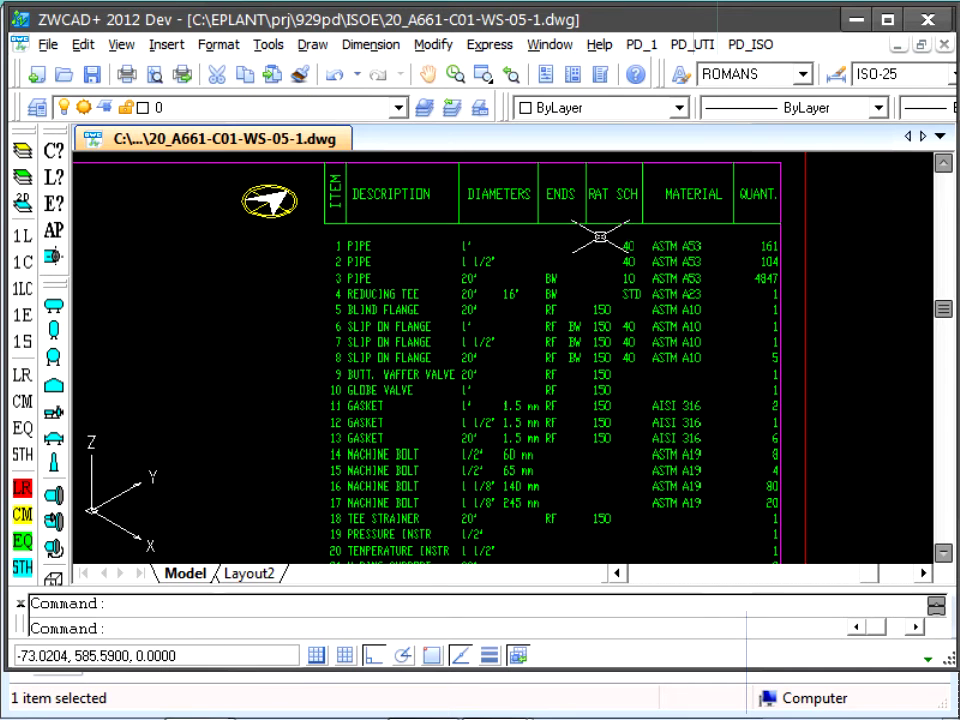
- Regenerate the isometric material take-off for the whole file, deleting the existing MTO_ISO layer elements and dismissing the error messages
left_click(748, 45)
left_click(786, 287)
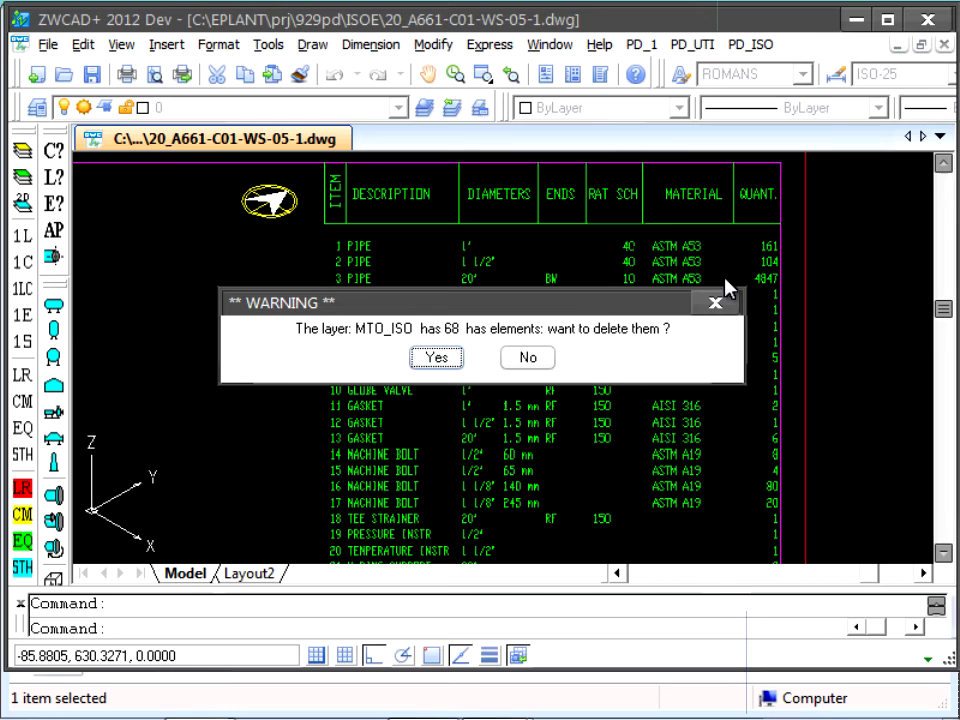
left_click(444, 366)
left_click(396, 392)
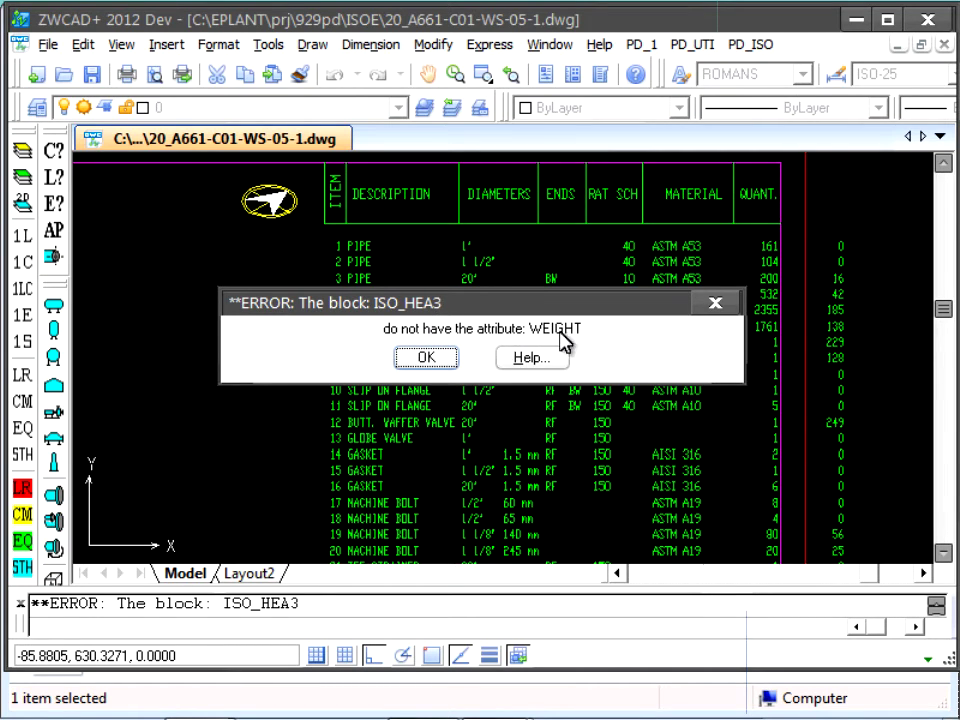
left_click(433, 362)
left_click(401, 364)
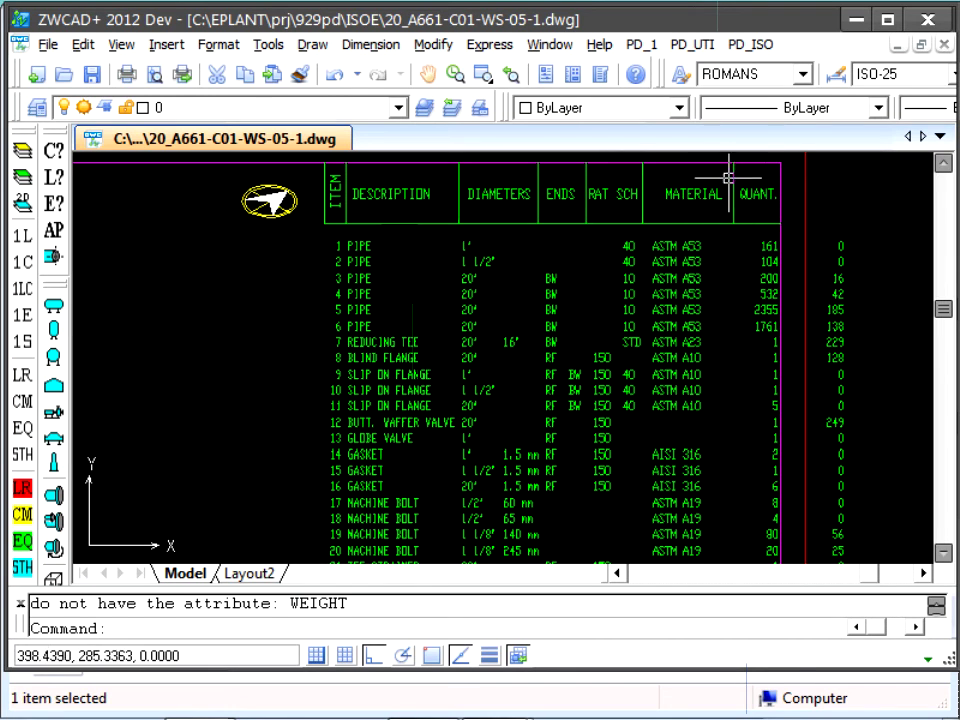
- Review the isometric MTO text settings and the available TAG block names without changing them, keeping the existing MTO elements
left_click(750, 44)
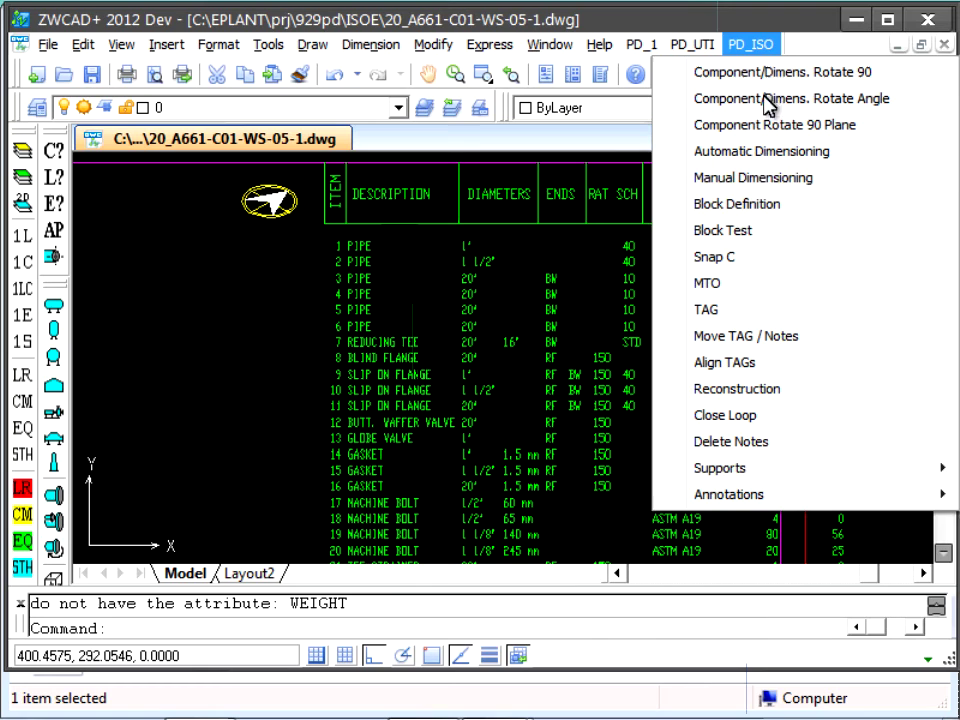
left_click(727, 285)
left_click(524, 362)
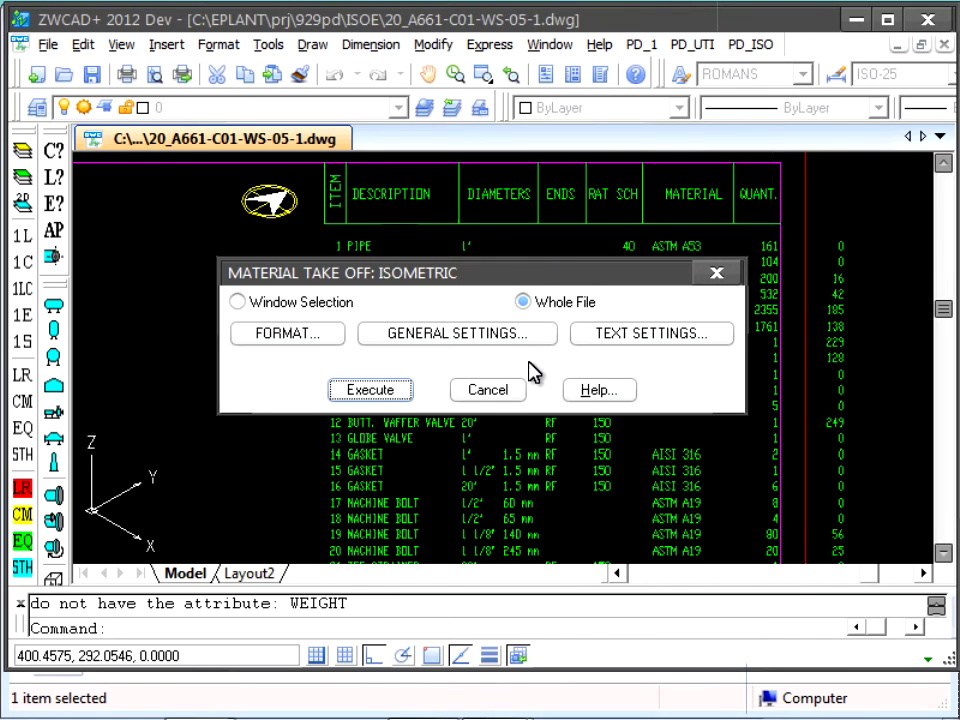
left_click(591, 334)
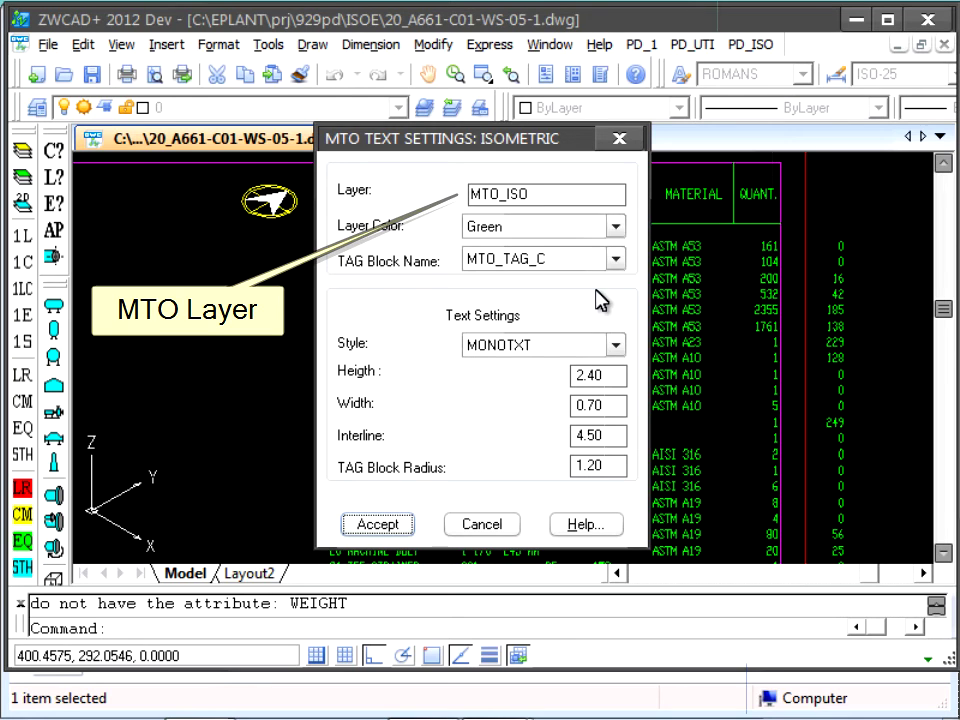
left_click(617, 258)
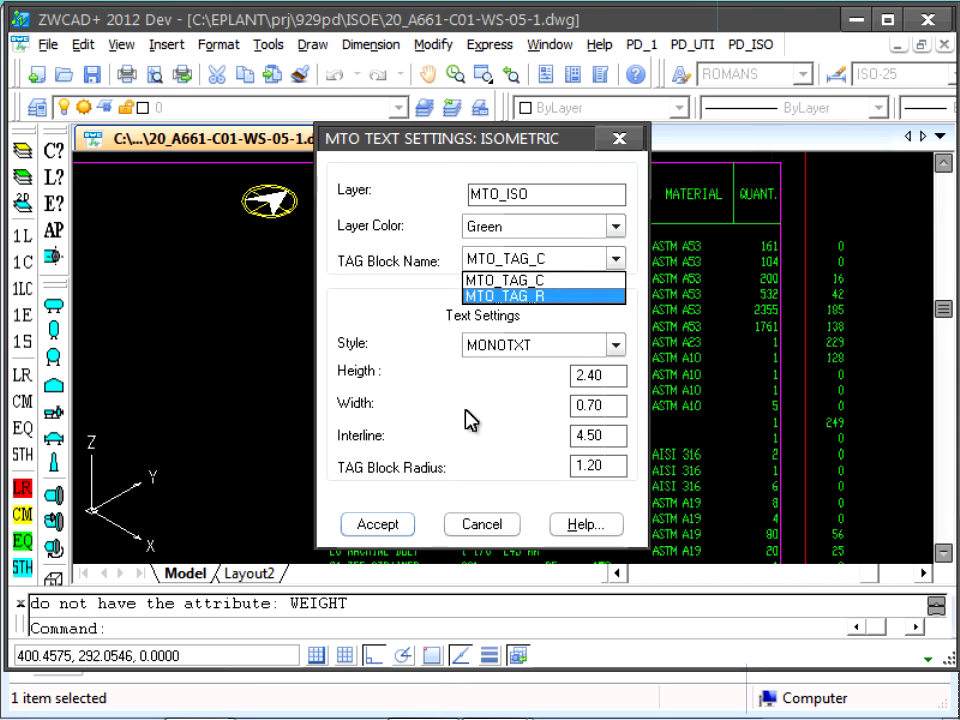
left_click(481, 528)
left_click(481, 526)
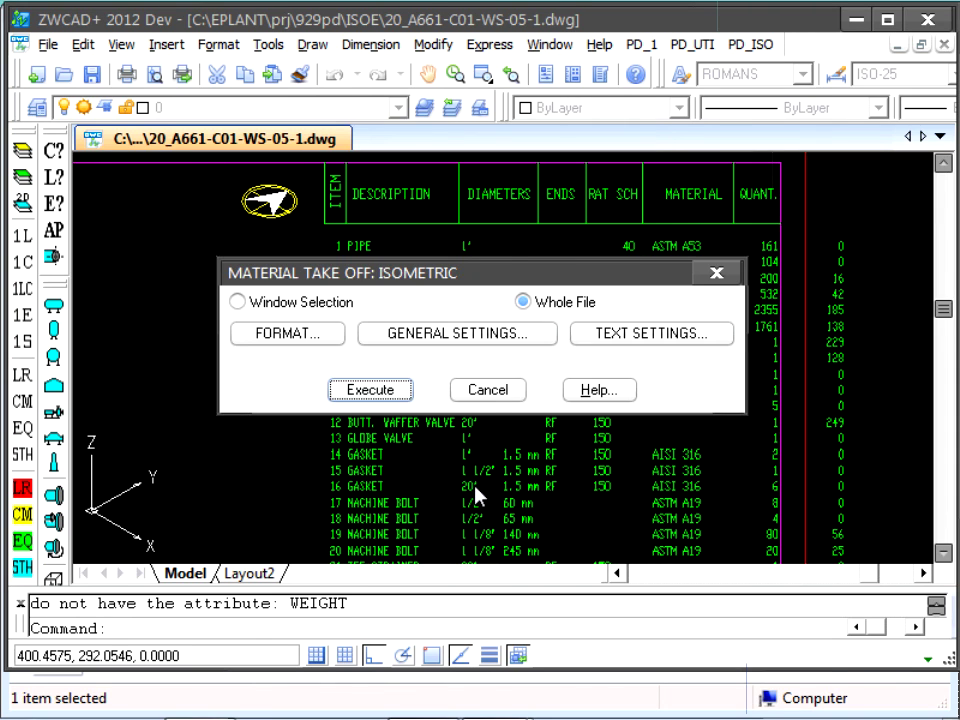
left_click(484, 390)
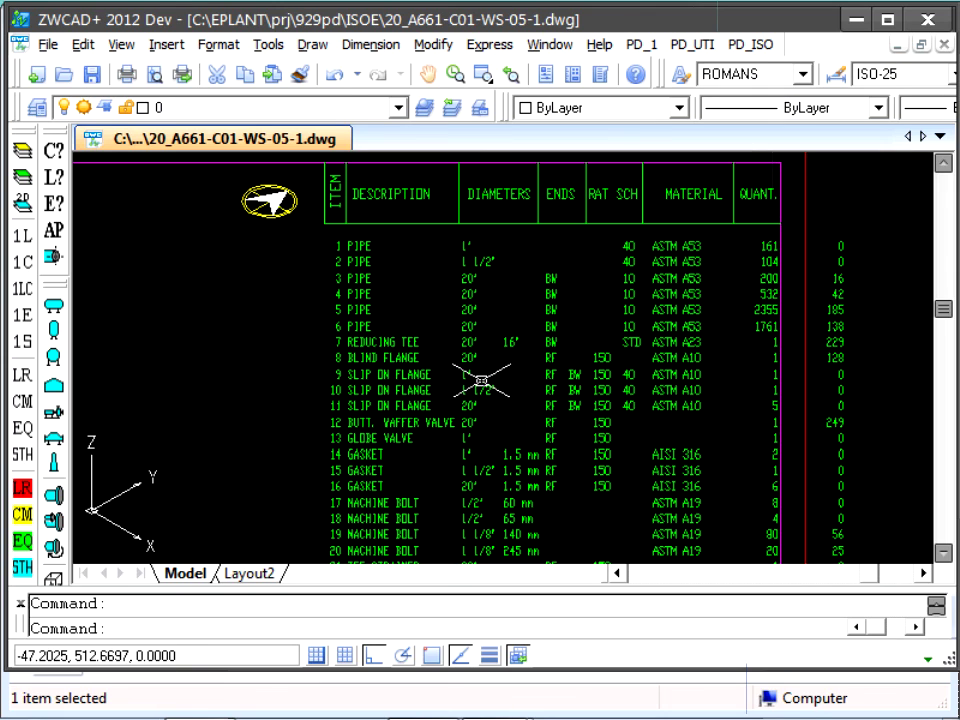